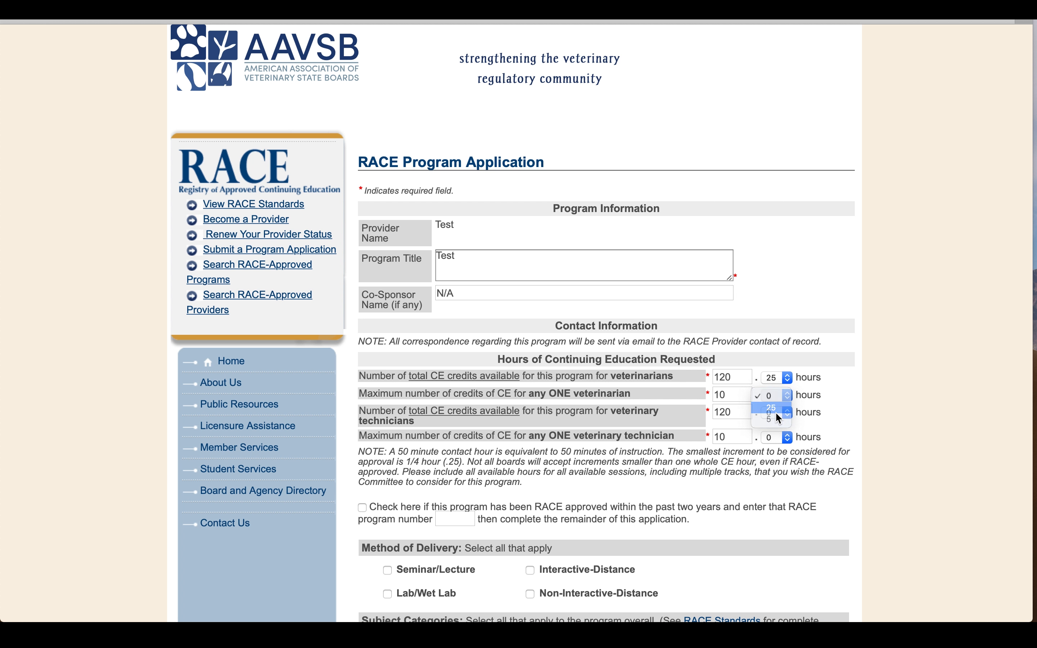
Mark Seminar/Lecture, Lab/Wet Lab and Interactive-Distance as delivery methods plus both Medical and Non-Medical subject categories, and continue to the program locations.
scroll(650, 523, down, 3)
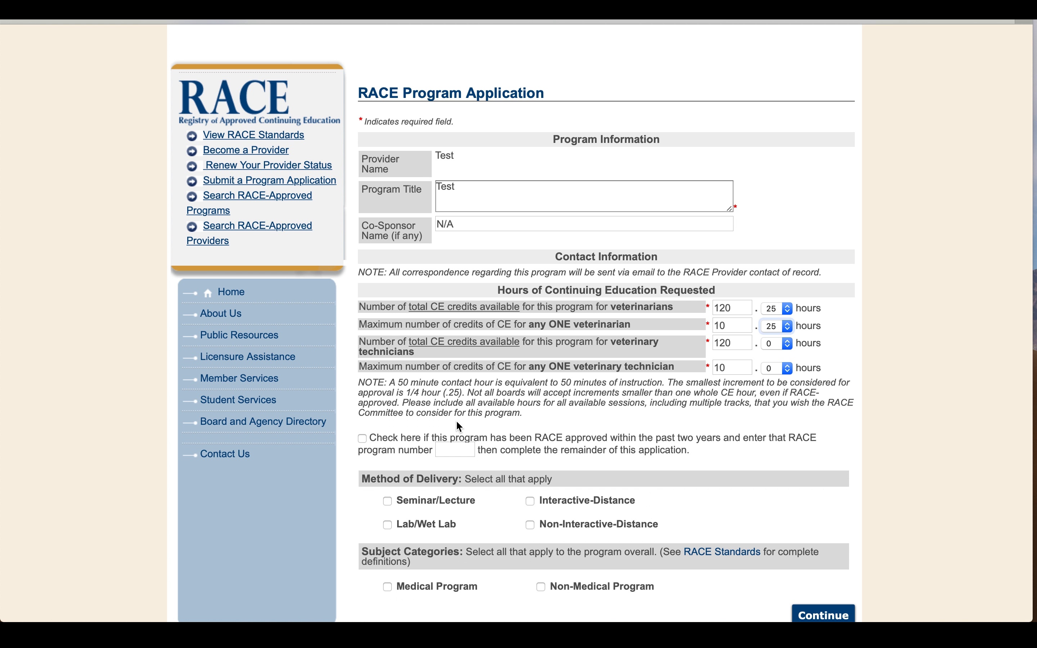
click(396, 445)
scroll(449, 444, down, 4)
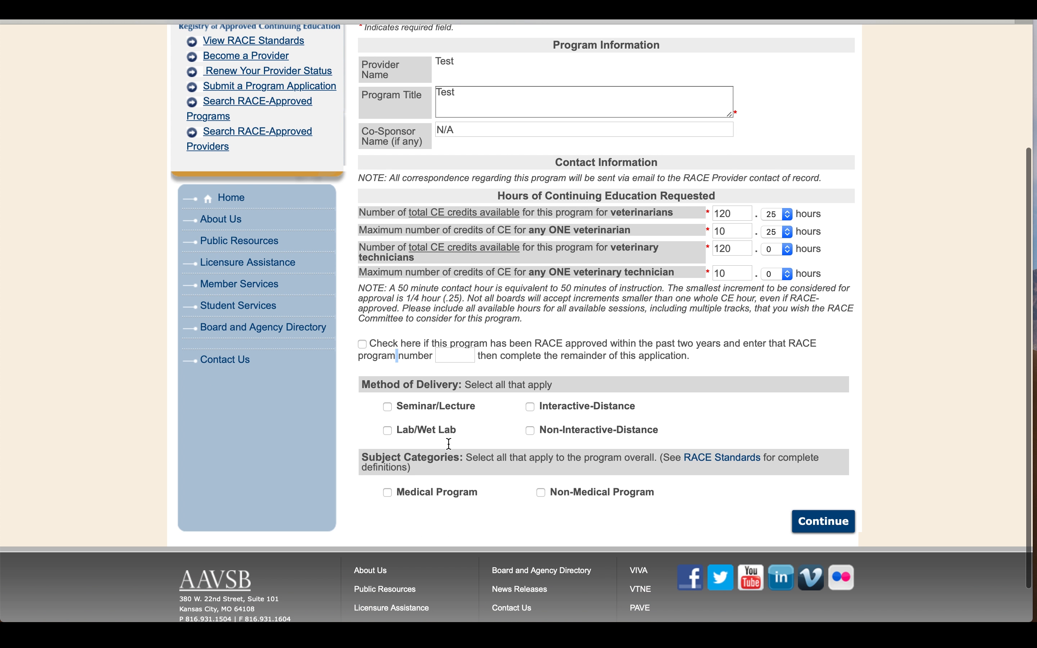
click(408, 410)
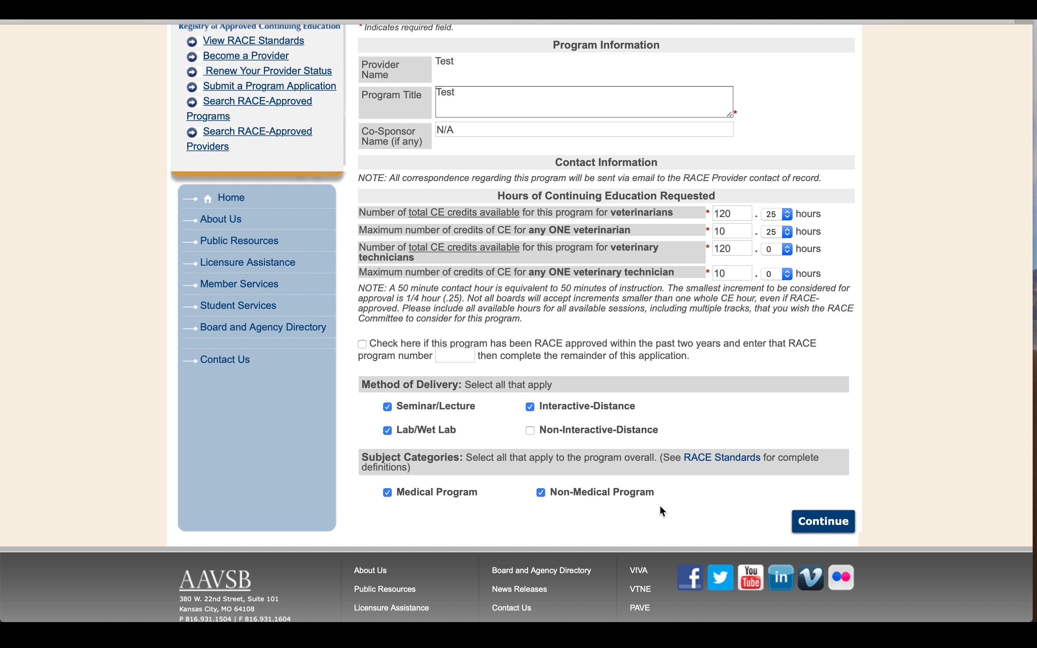
click(829, 531)
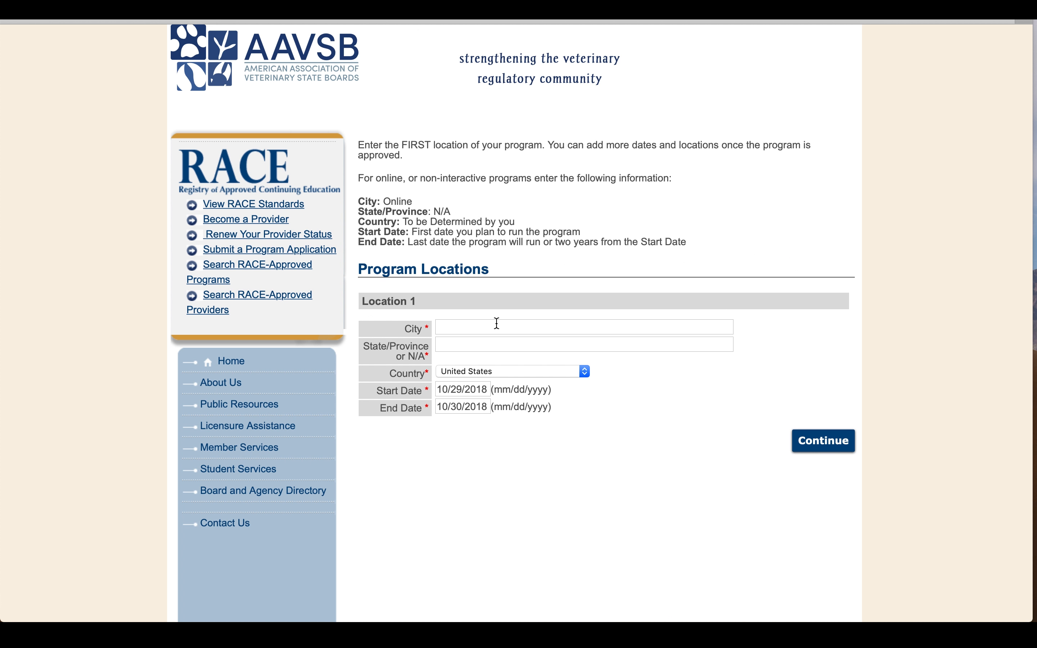
Enter Kansas City as the city and MO as the state for Location 1.
click(497, 324)
text(Kansas Ciry)
key(BackSpace)
key(BackSpace)
text(ty)
key(Tab)
text(MO)
Set the Location 1 start date to 02/02/2019.
key(Tab)
text(0)
text(2/0)
text(/)
key(BackSpace)
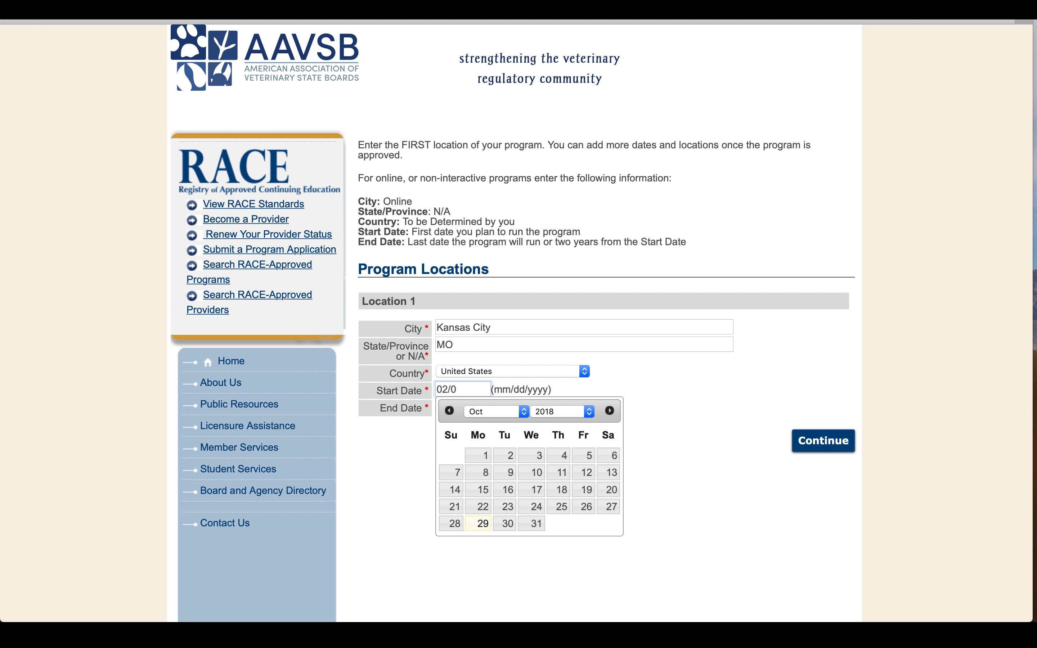
text(2)
text(/19)
key(BackSpace)
key(BackSpace)
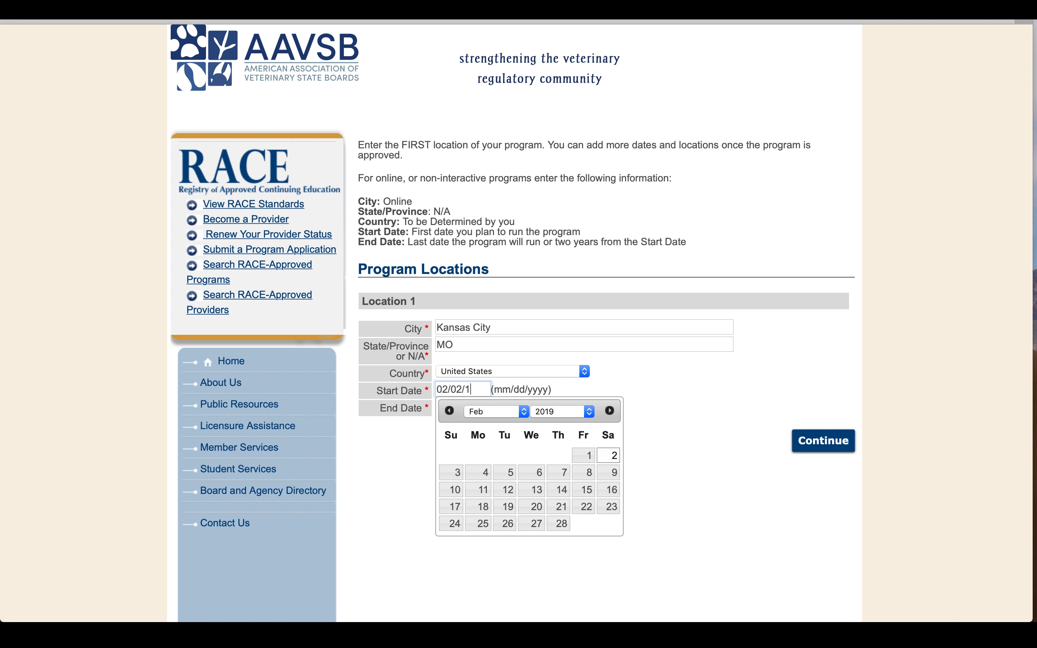
text(201)
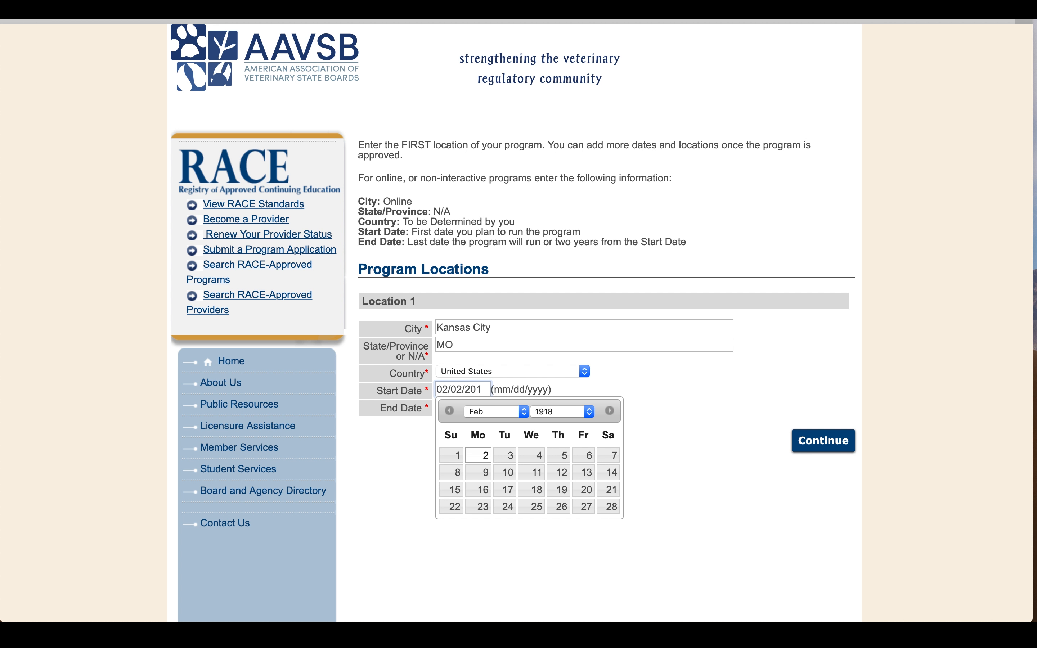
text(9)
Set the Location 1 end date to 02/02/2019 and continue to the segments application.
key(Tab)
text(02/02)
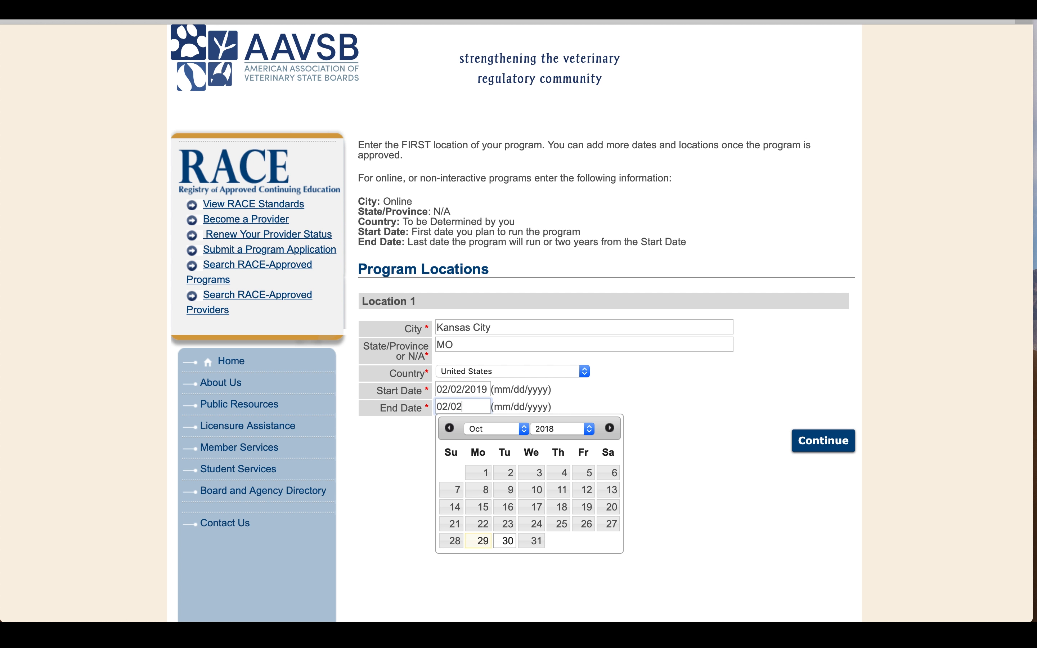
text(/2019)
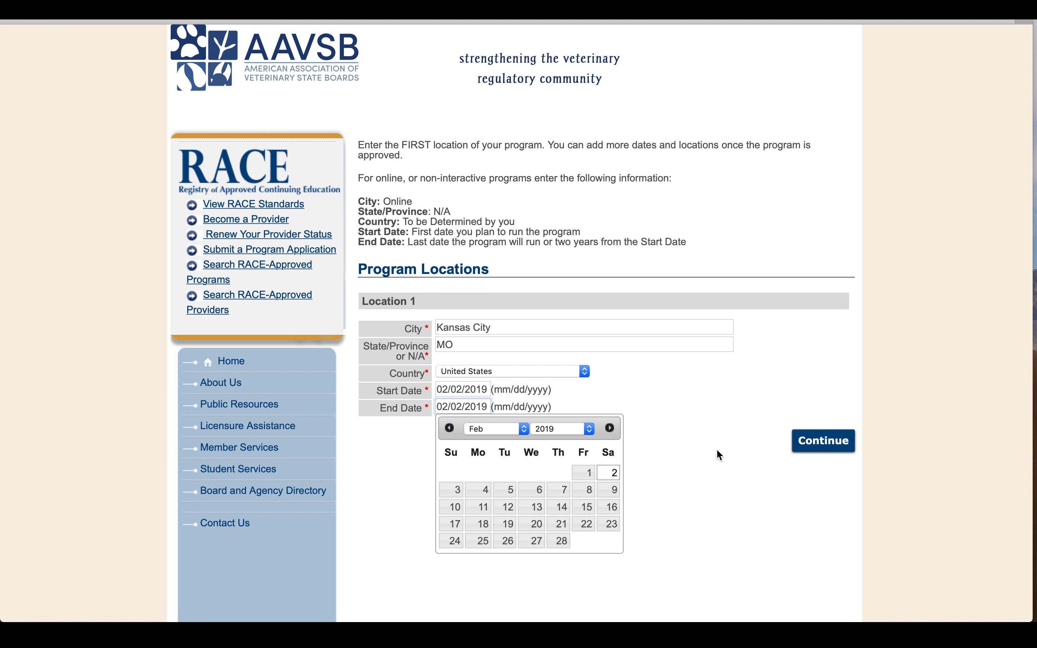
click(697, 460)
click(828, 443)
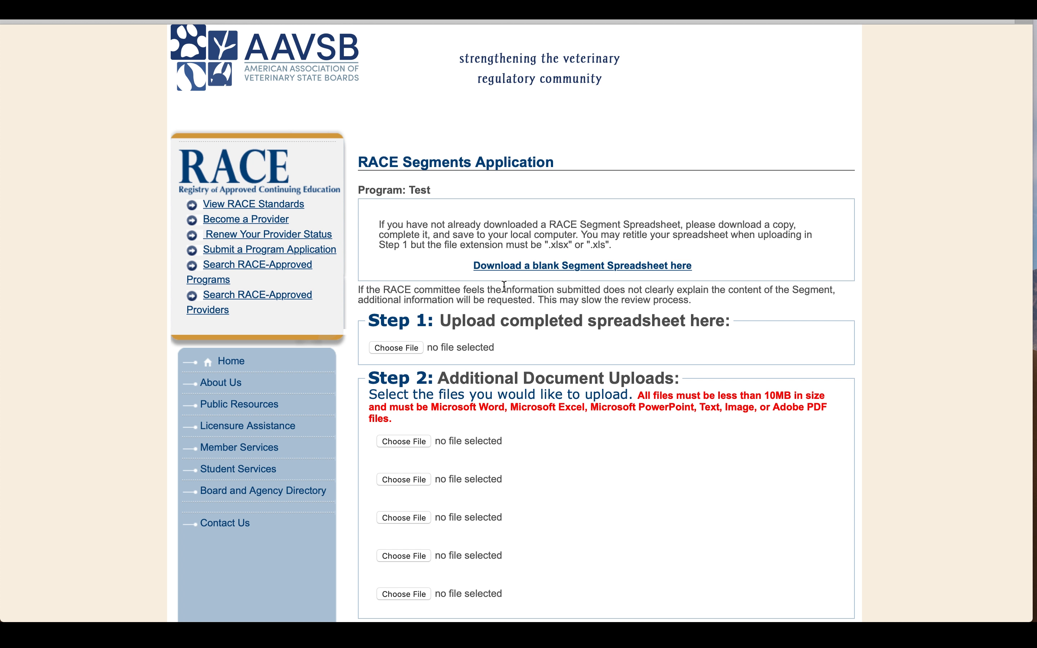
Look over the segment upload page, switch to Excel and bring up the first segment rows of the RACE segment spreadsheet.
scroll(505, 286, down, 3)
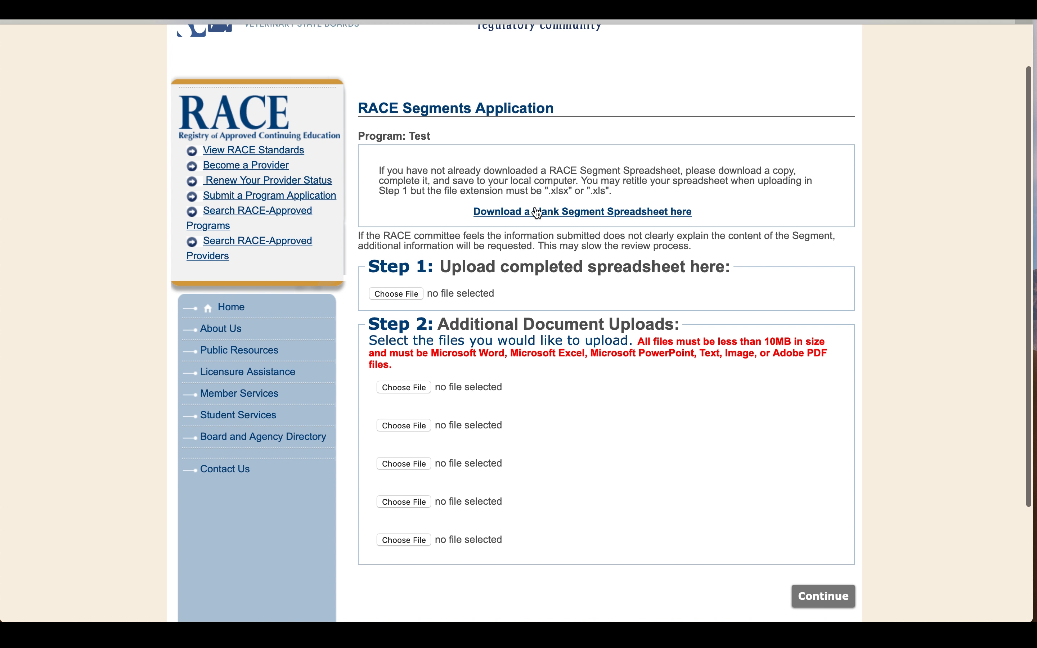
key(ctrl+super+f)
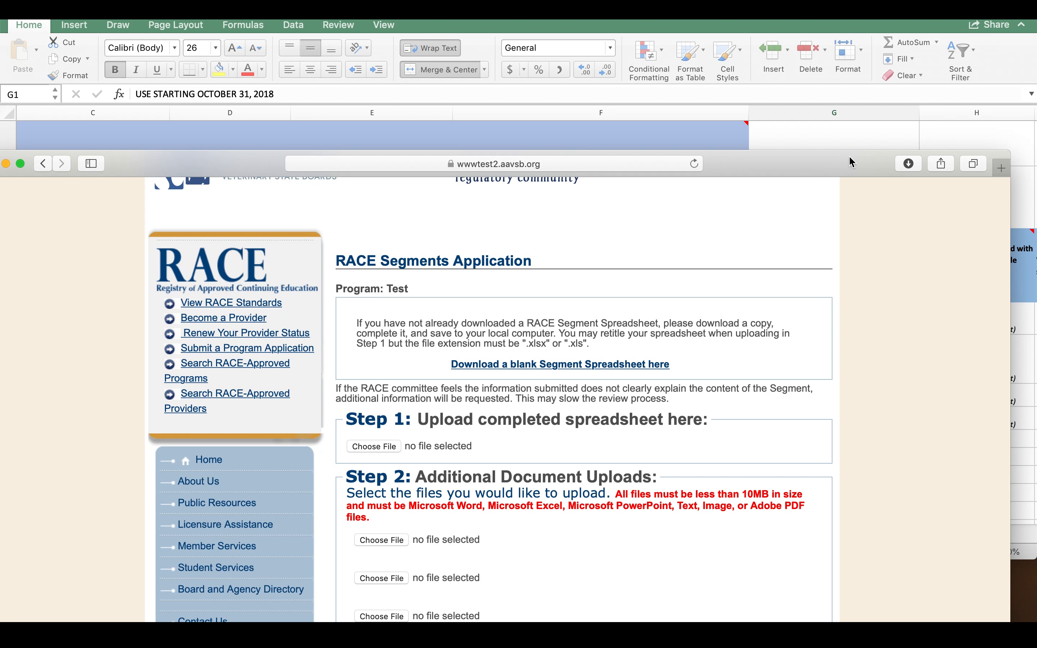
key(ctrl+super+f)
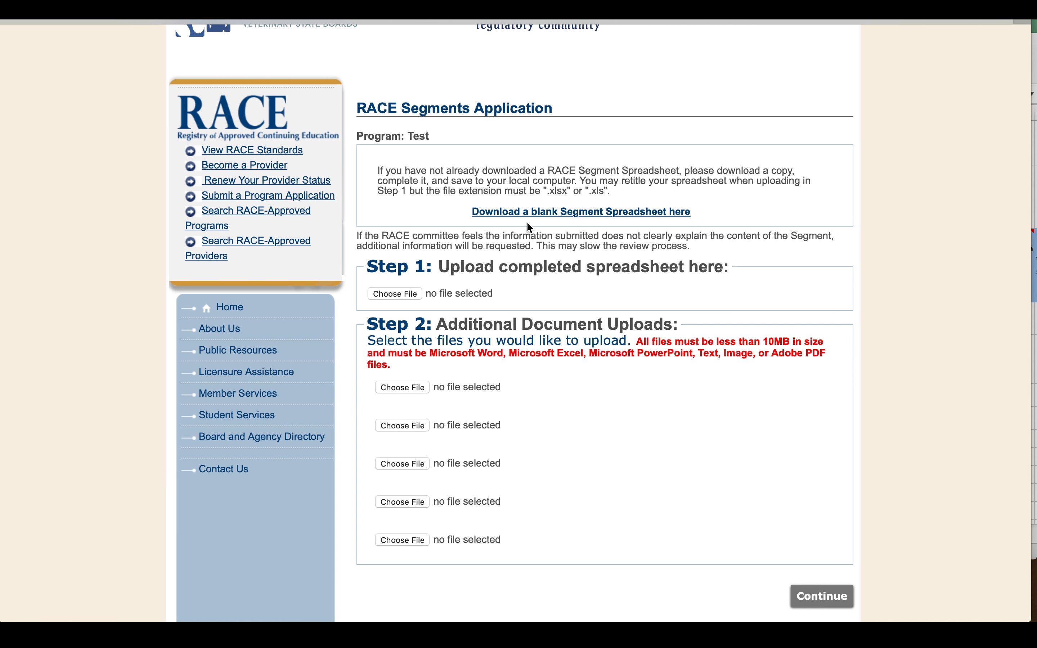
scroll(390, 68, up, 3)
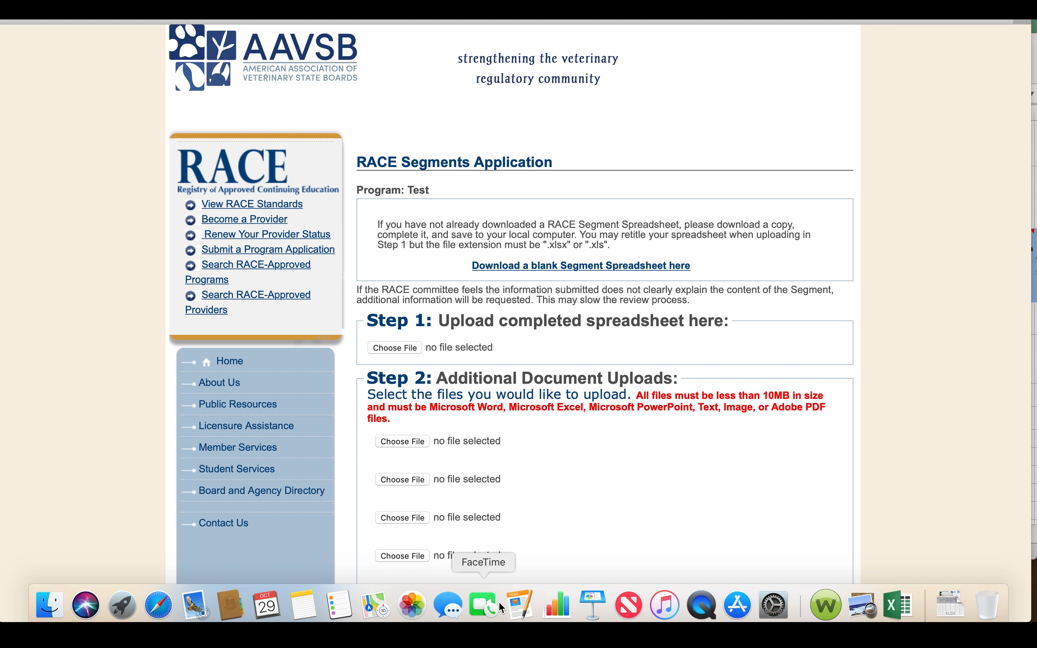
click(893, 602)
scroll(55, 210, down, 5)
scroll(56, 211, left, 10)
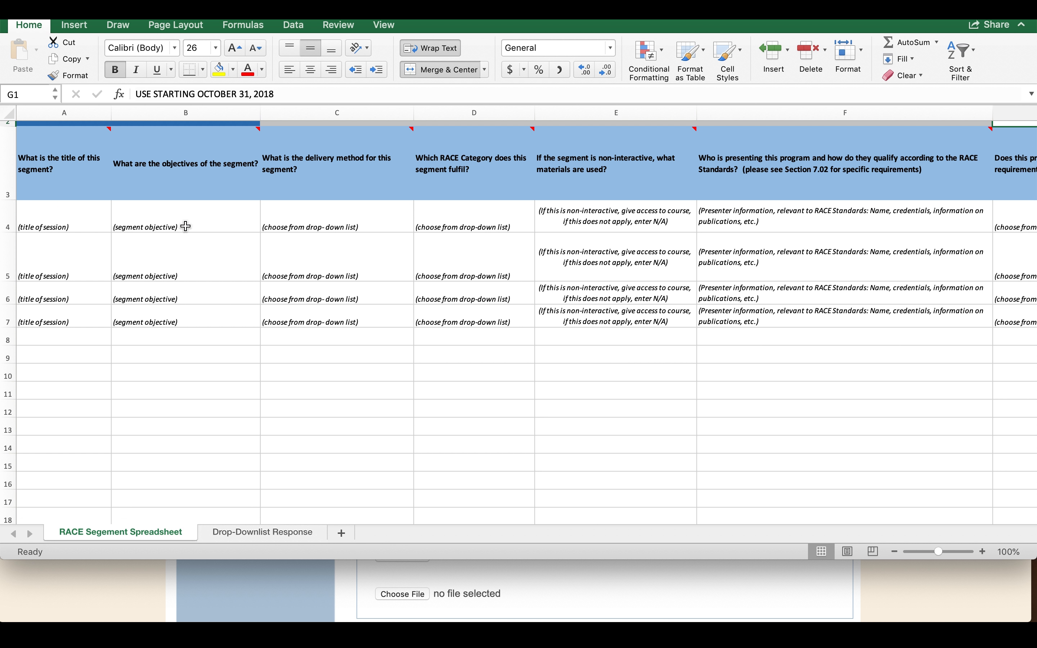
Examine the available delivery method and RACE category choices for the first segment in row 4.
click(300, 217)
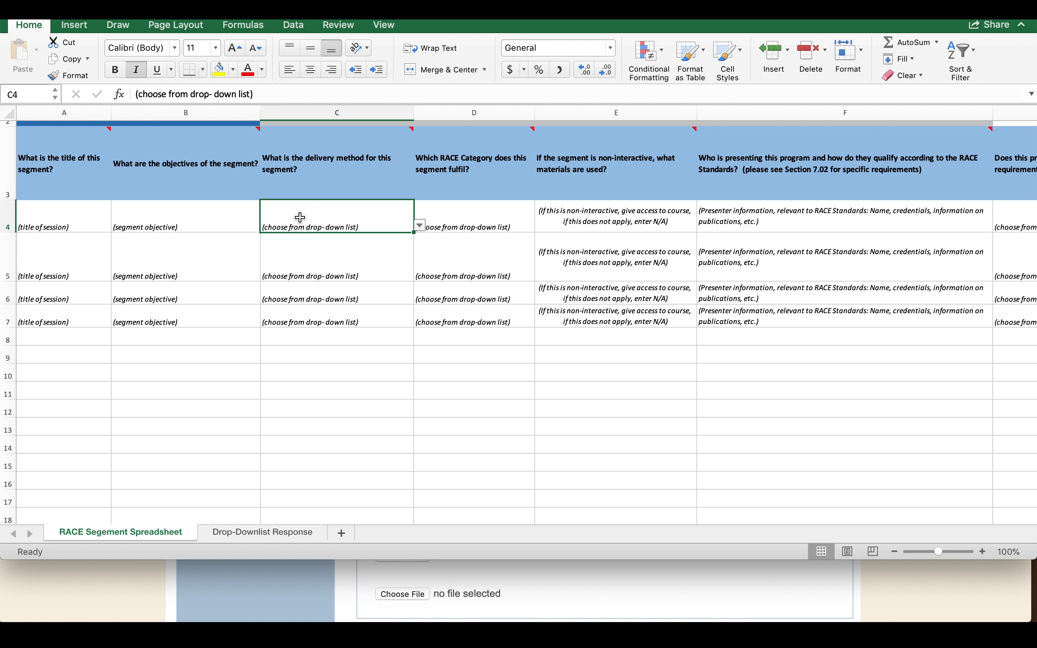
click(421, 227)
click(469, 234)
click(470, 233)
click(542, 226)
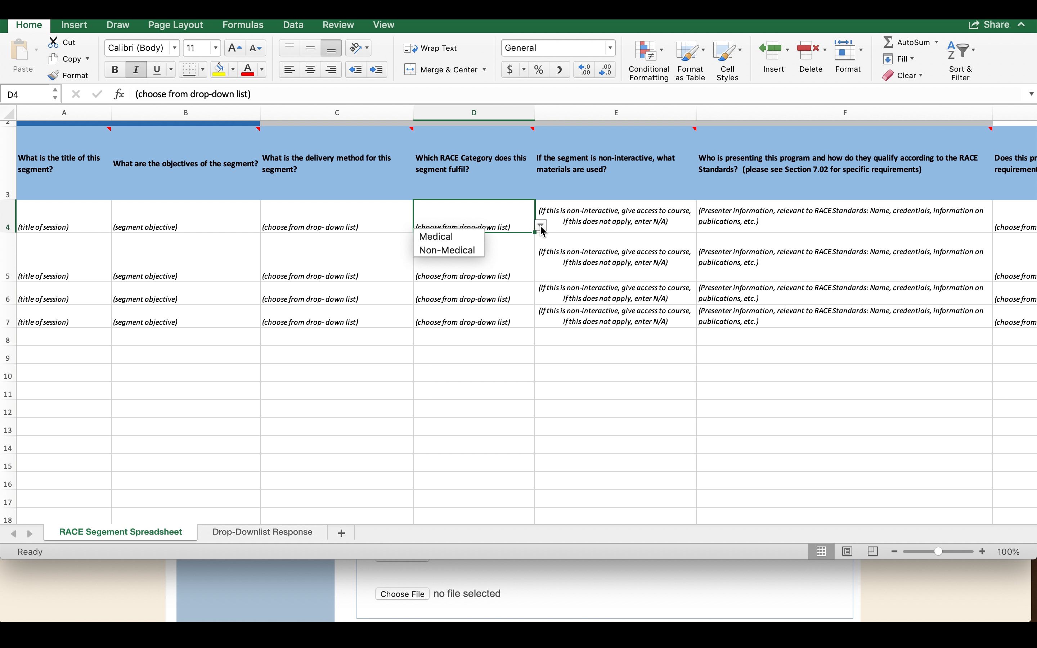
key(Escape)
key(F2)
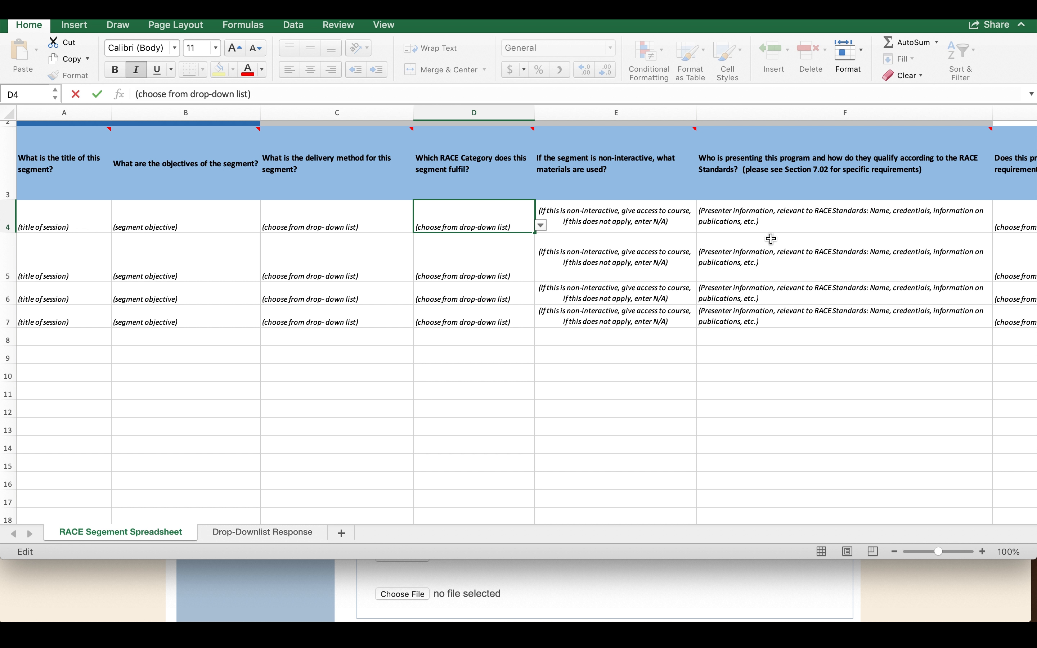
key(Return)
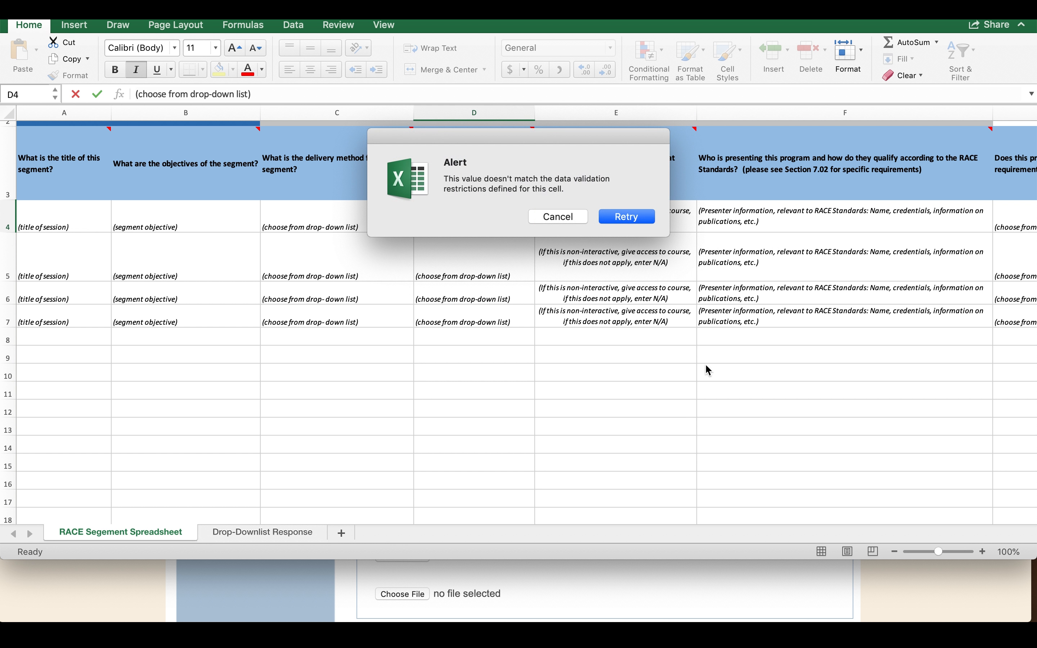
click(550, 220)
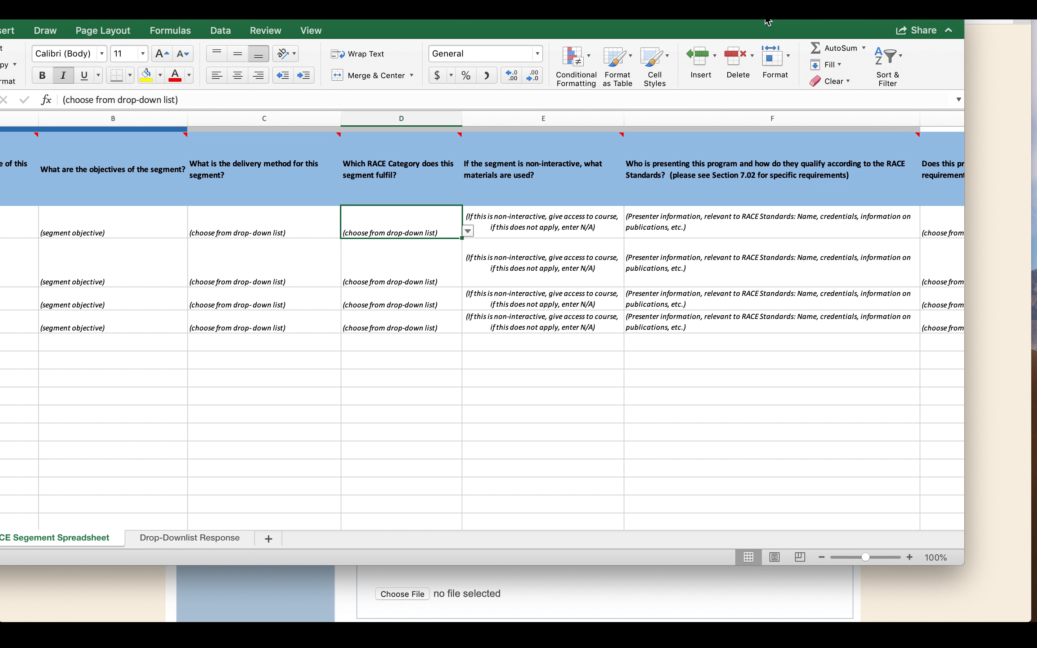
Return to the browser, upload the 2018 RACE Segment Spreadsheet.xlsx as the completed spreadsheet, and continue to the application summary.
key(super+Tab)
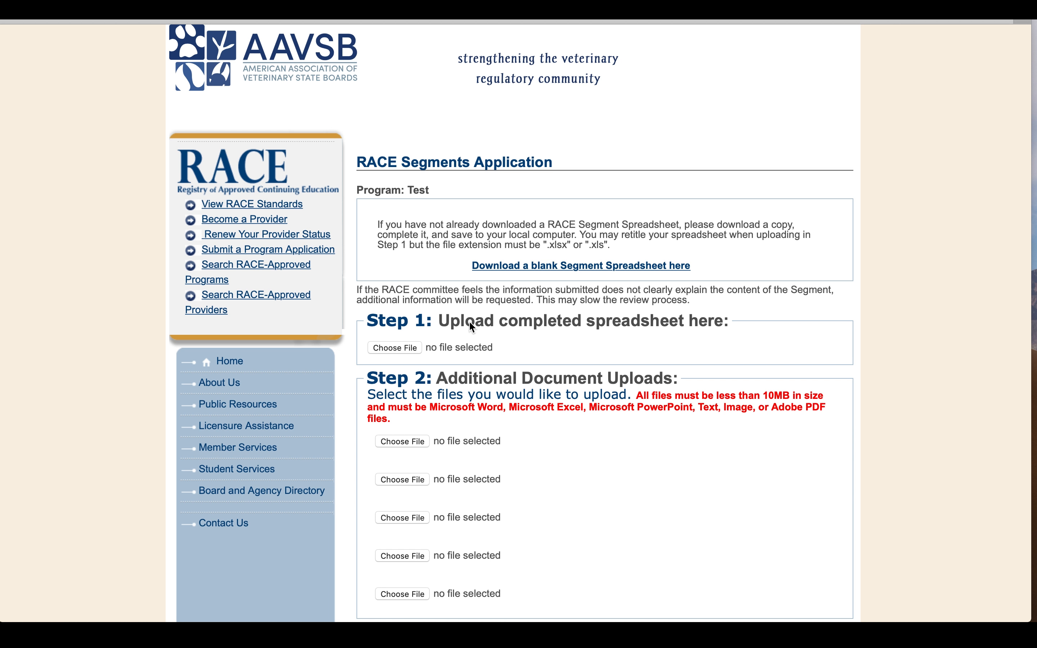
click(397, 348)
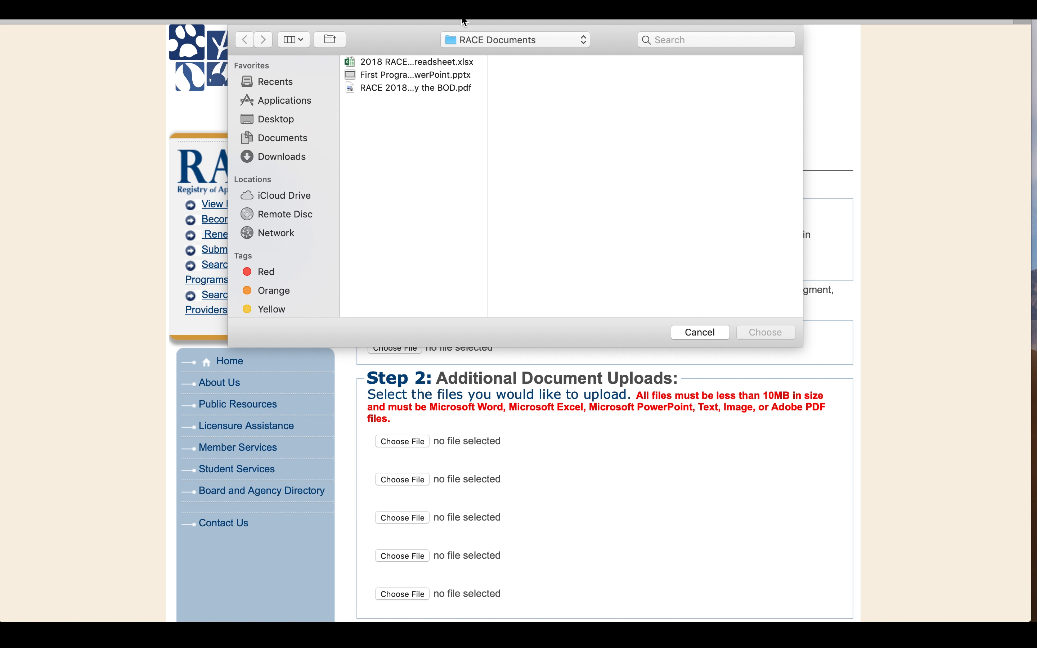
double_click(433, 62)
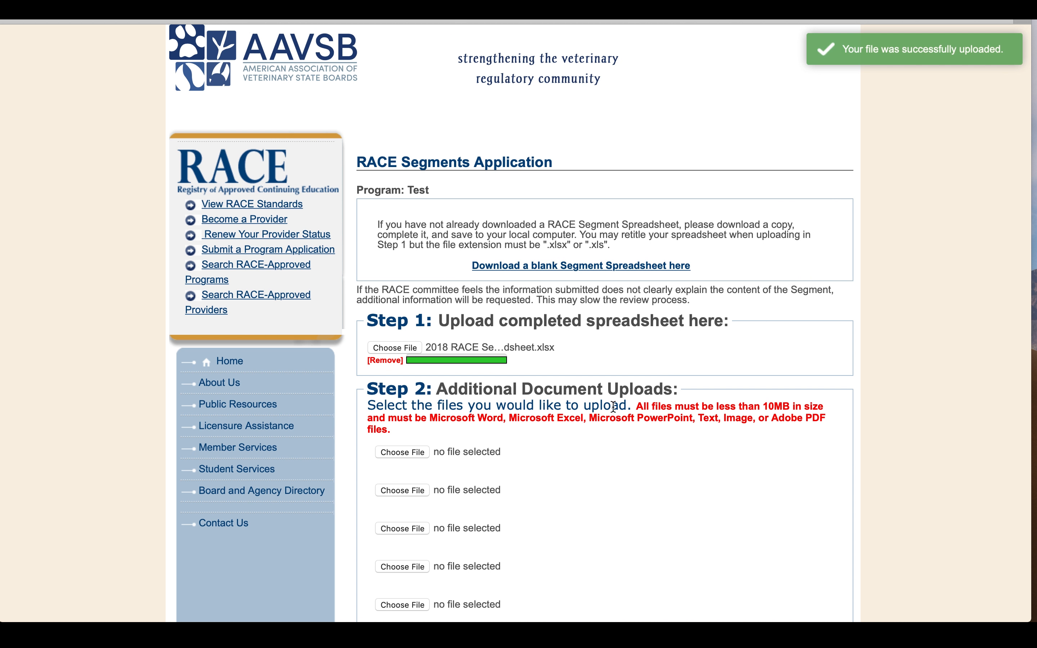
scroll(602, 415, down, 3)
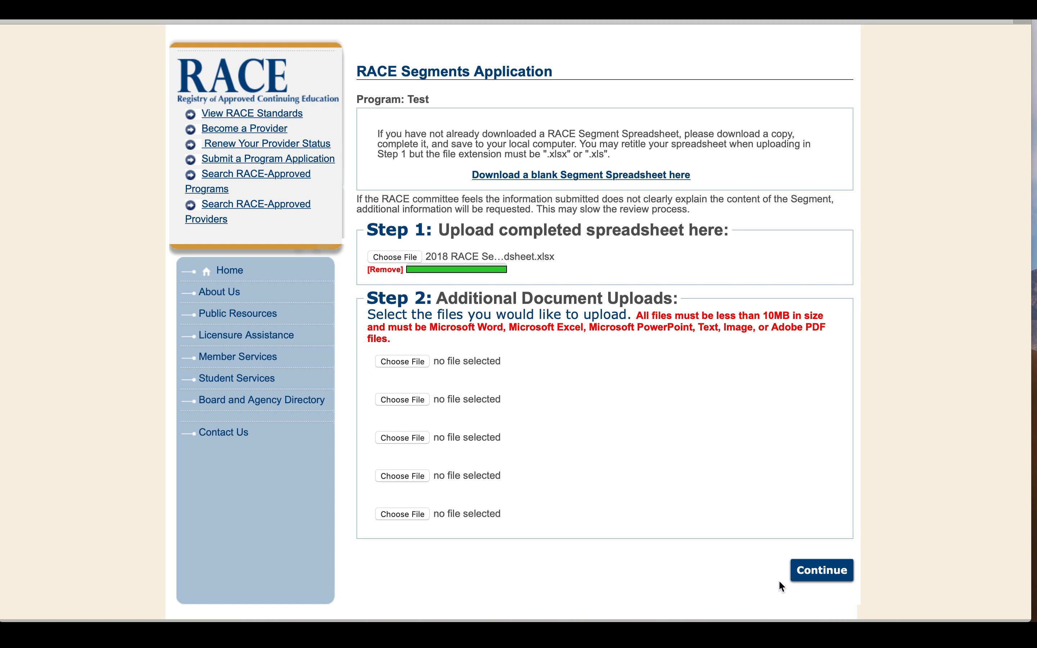
click(836, 584)
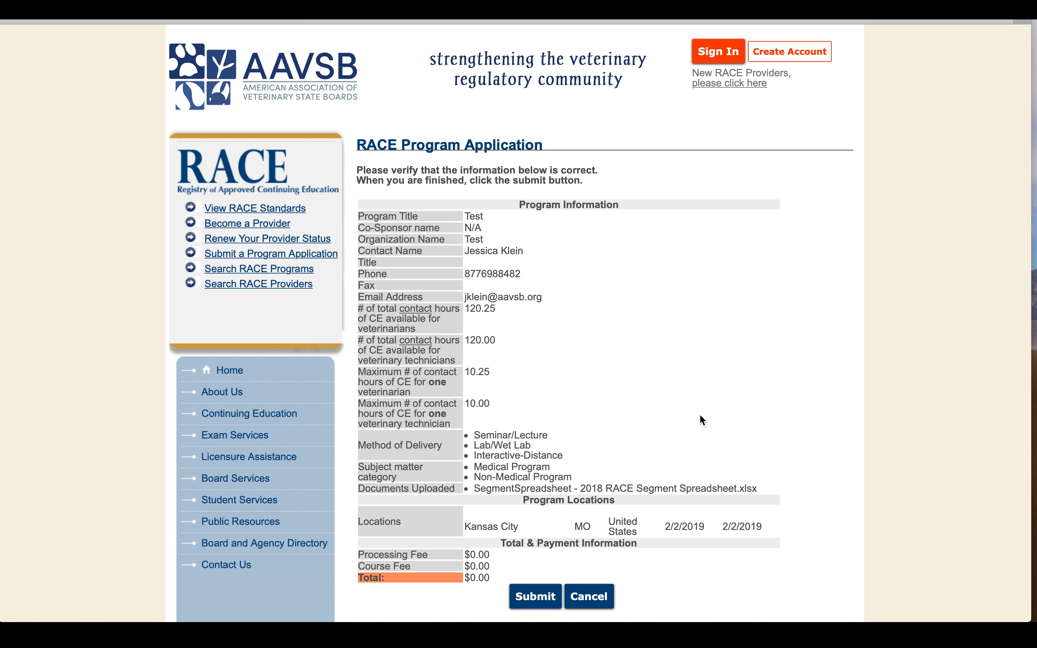
Review the RACE program application summary and submit it.
scroll(703, 420, down, 5)
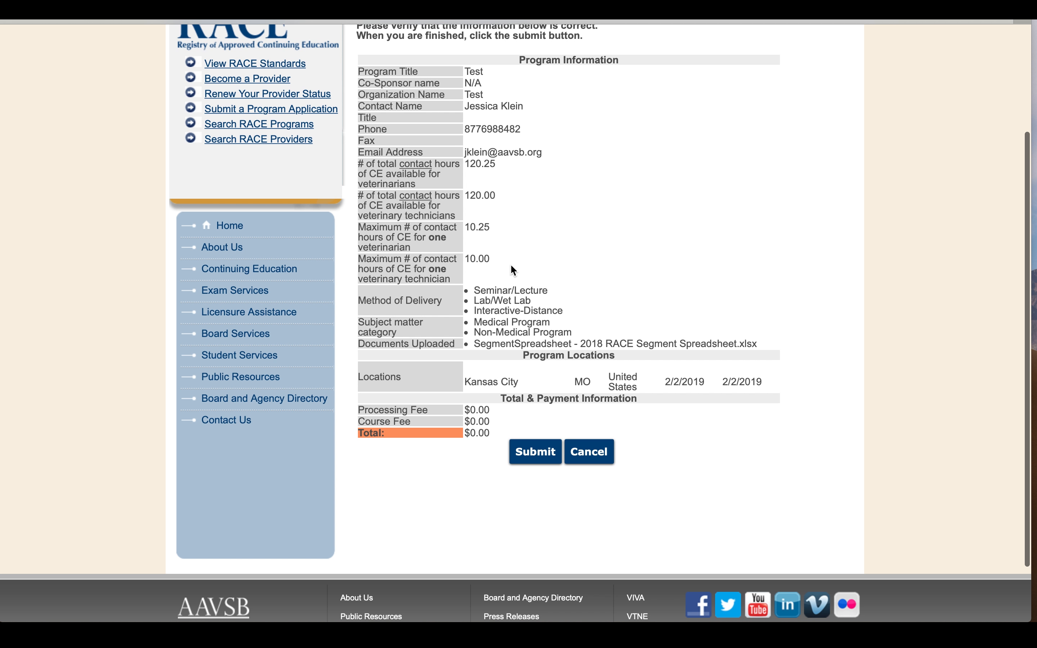
scroll(511, 266, down, 3)
scroll(511, 266, up, 5)
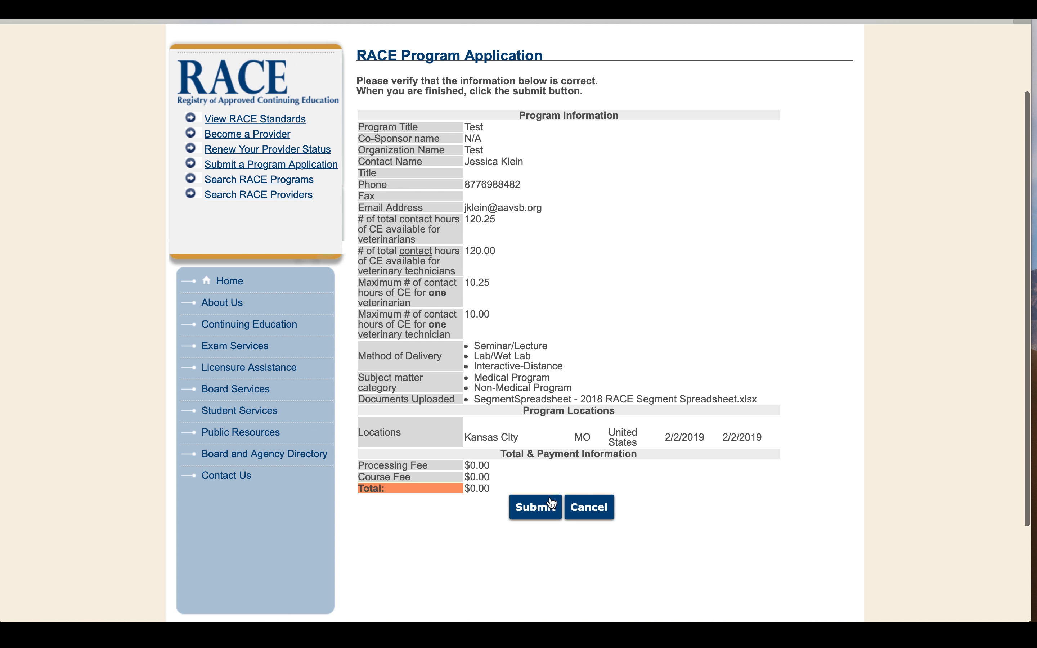
click(537, 511)
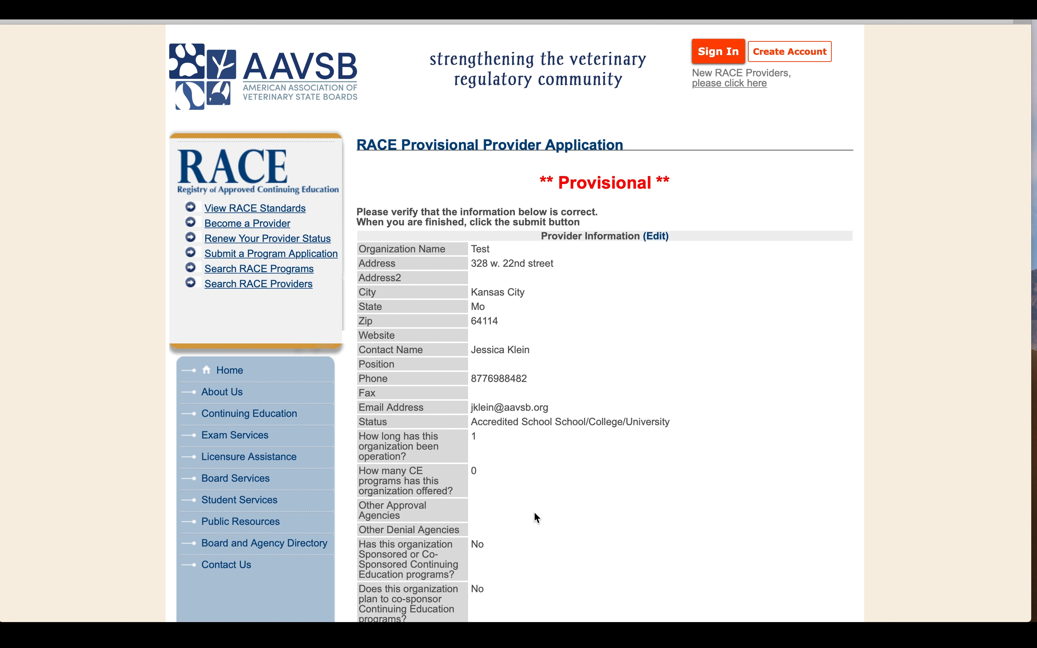
Review the provider application, then enter the card number and verification code and set the card's expiration year to 2019.
scroll(535, 513, down, 3)
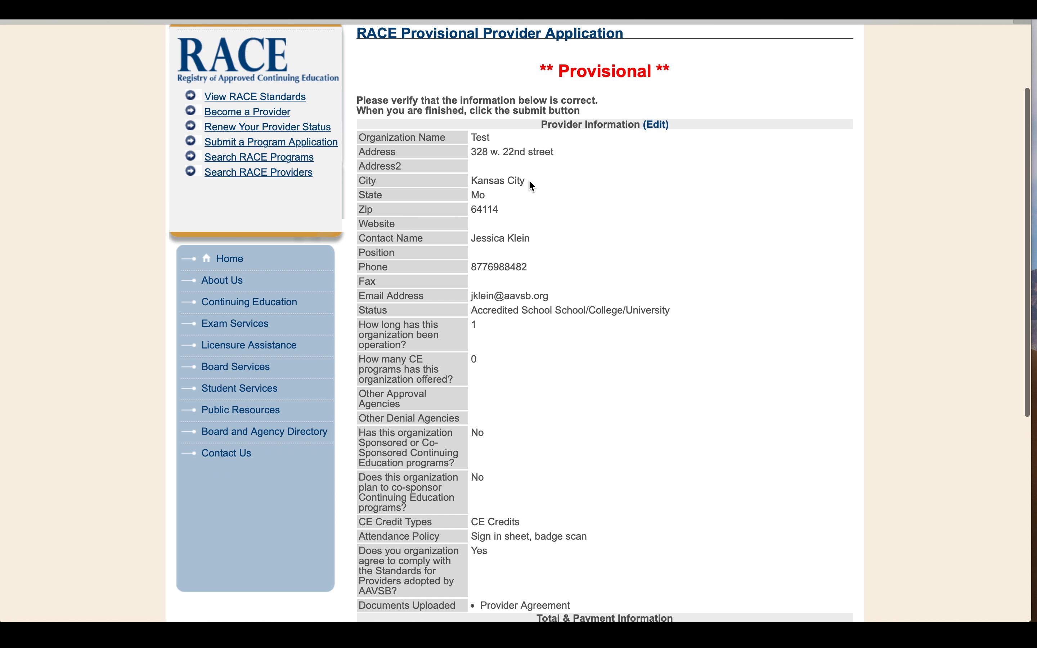
scroll(618, 205, down, 2)
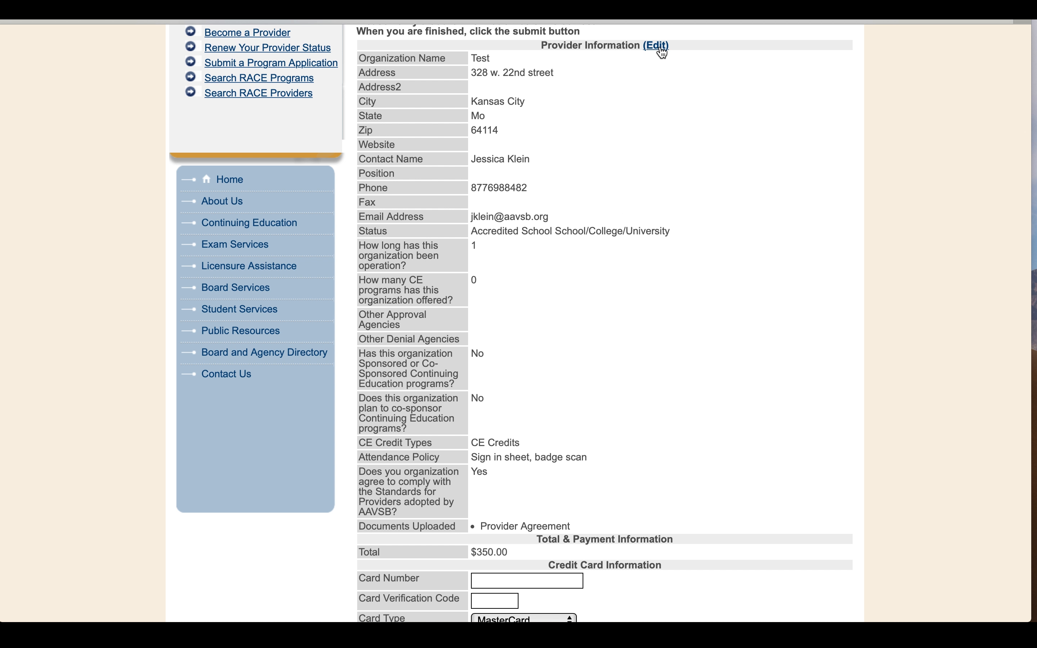
scroll(571, 279, down, 5)
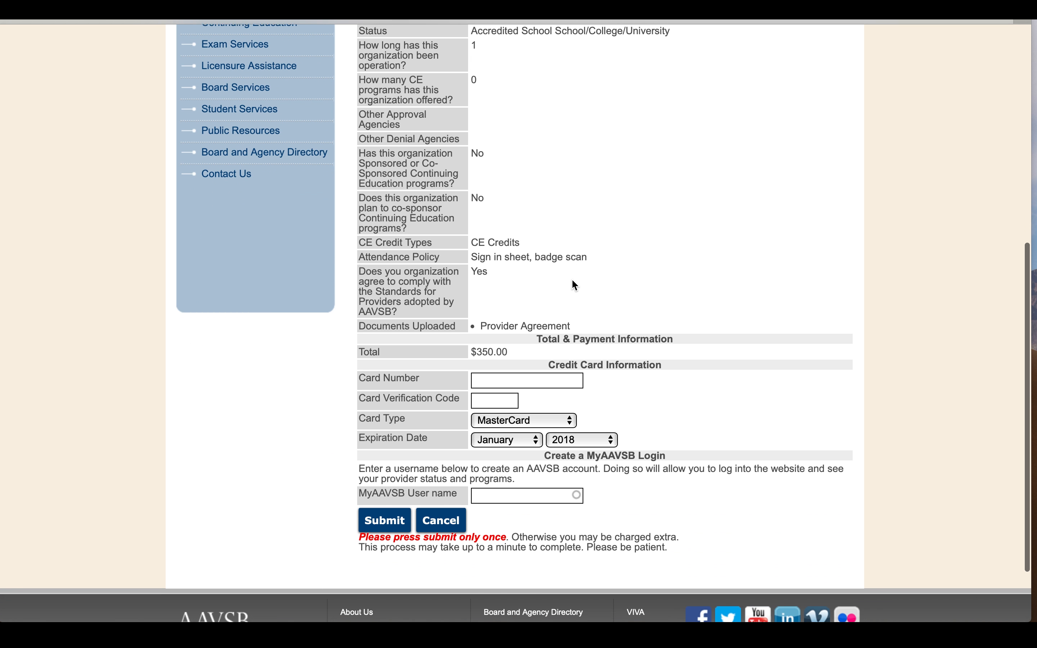
click(474, 380)
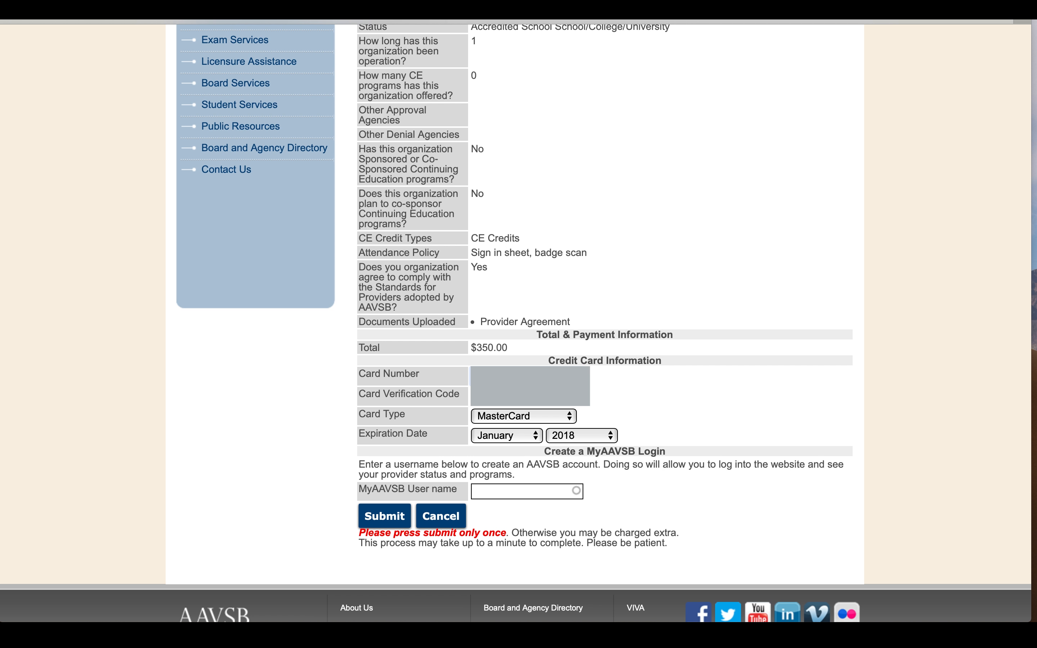
key(Tab)
click(557, 440)
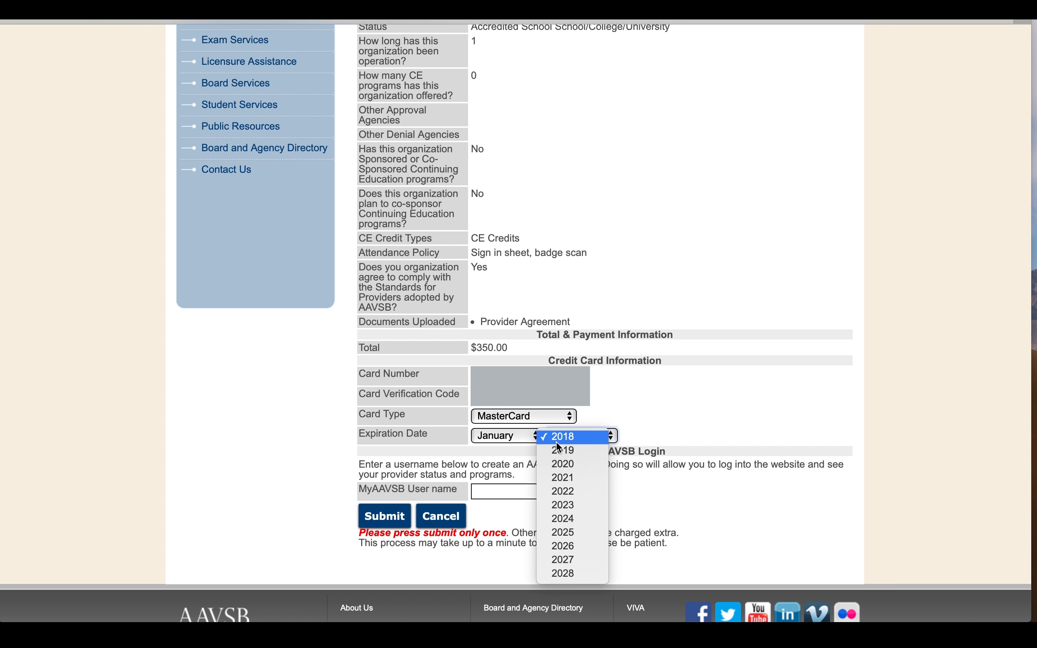
click(559, 449)
Enter the MyAAVSB user name and submit the provisional provider application.
click(517, 489)
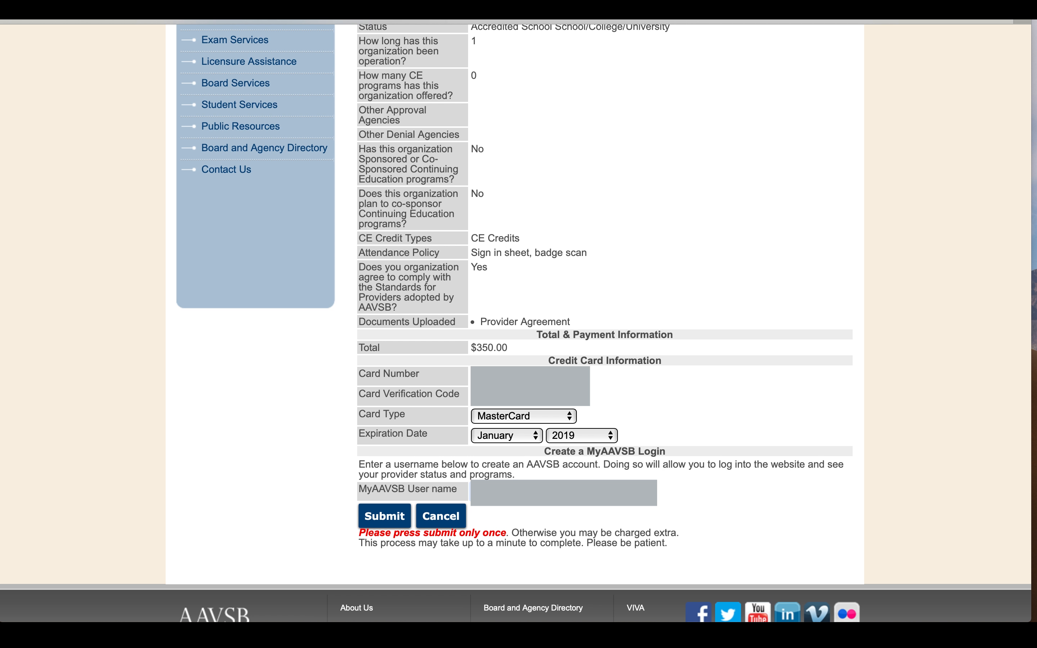
click(381, 521)
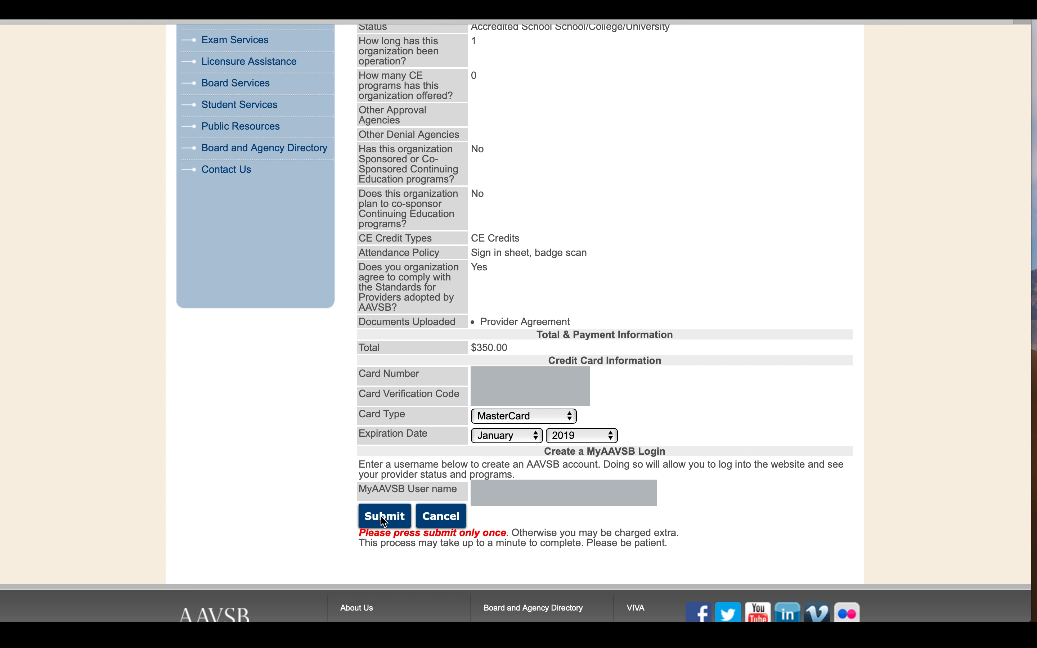